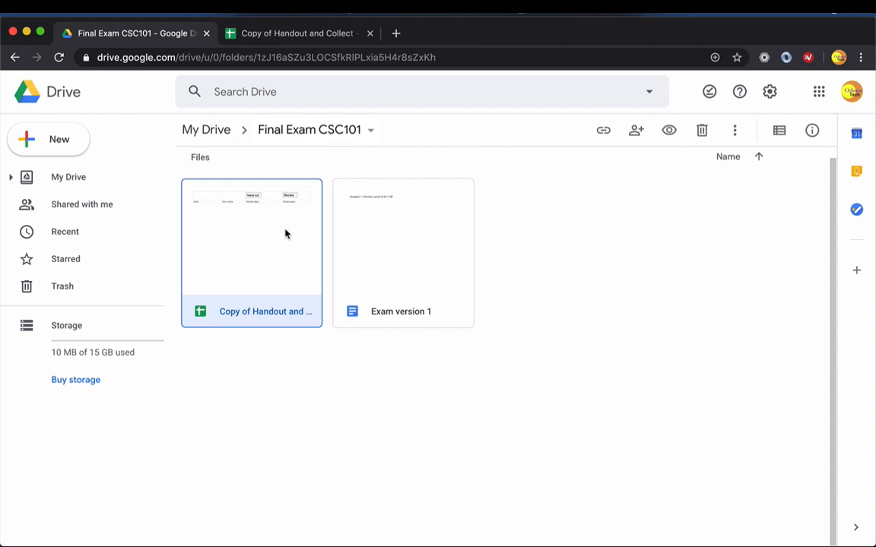
- Open the Exam version 1 document to view its question, and return to the Copy of Handout and Collect spreadsheet
{"action": "left_click", "coordinate": [401, 265]}
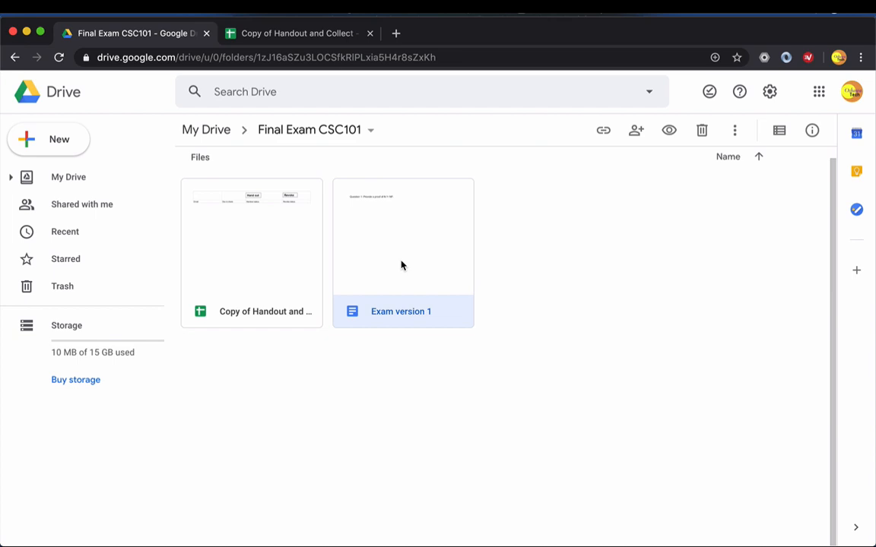
{"action": "double_click", "coordinate": [401, 265]}
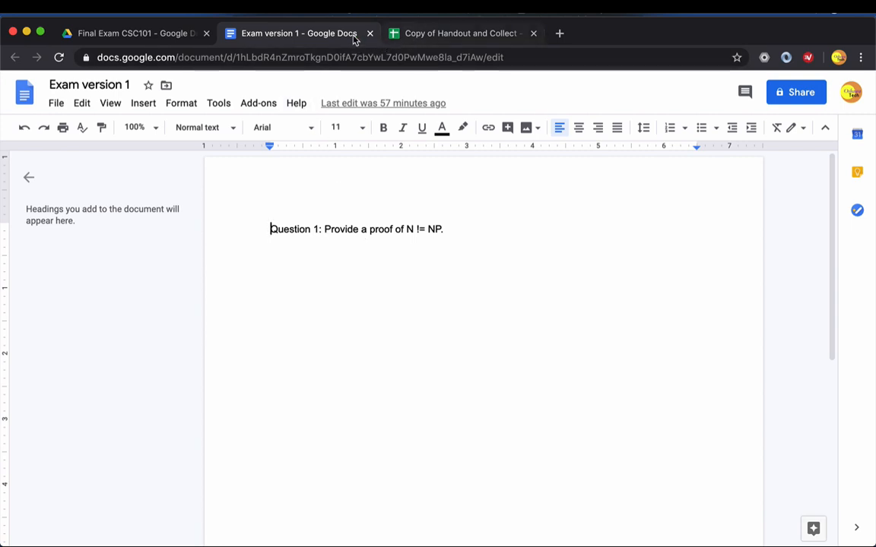
{"action": "left_click", "coordinate": [416, 37]}
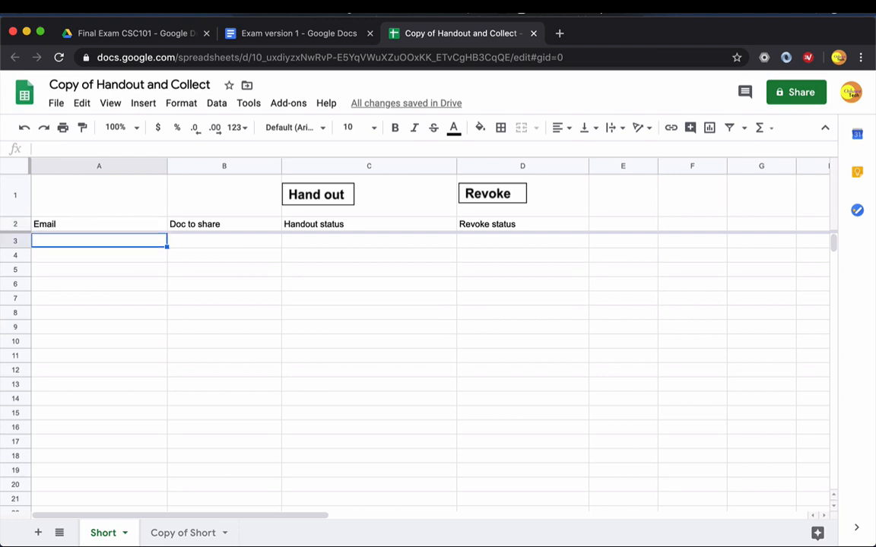
- Paste the student's email address into A3 and enter "Exam version 1" as the document to share in B3
{"action": "key", "text": "ctrl+v"}
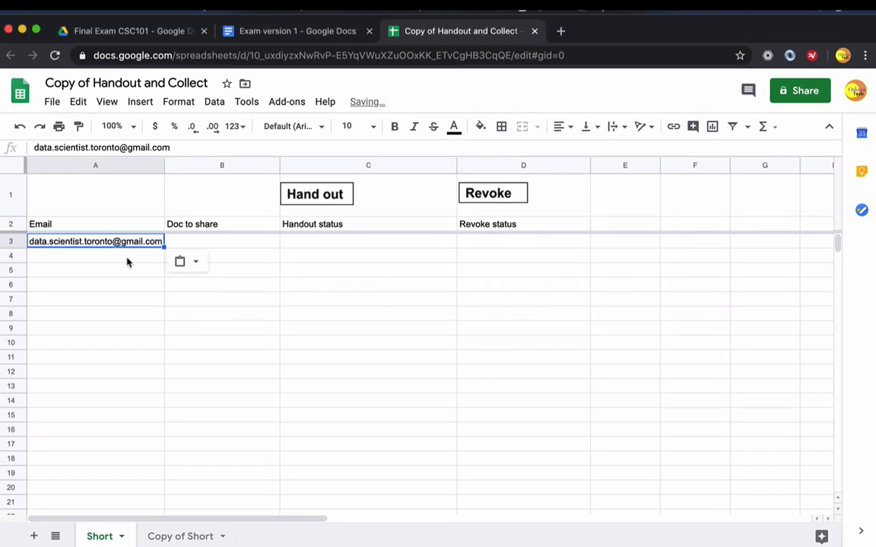
{"action": "key", "text": "Return"}
{"action": "left_click", "coordinate": [200, 244]}
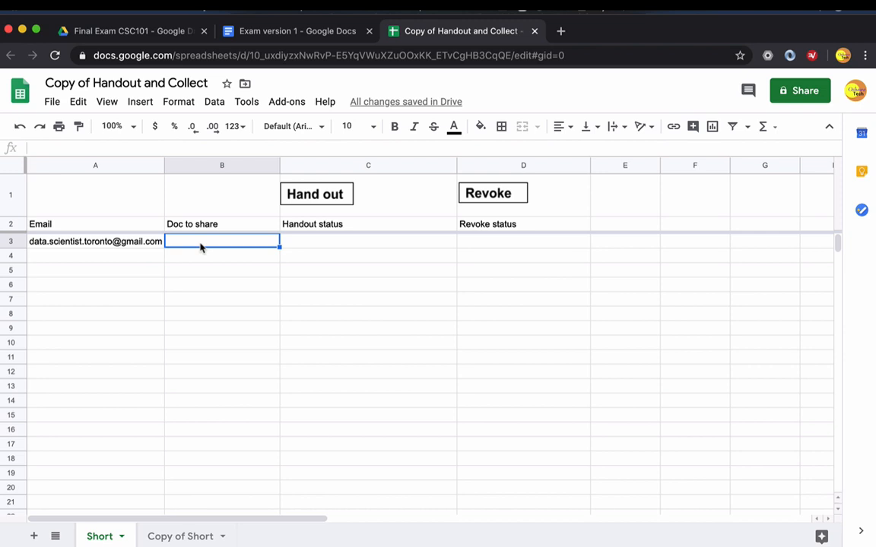
{"action": "type", "text": "Exam ver"}
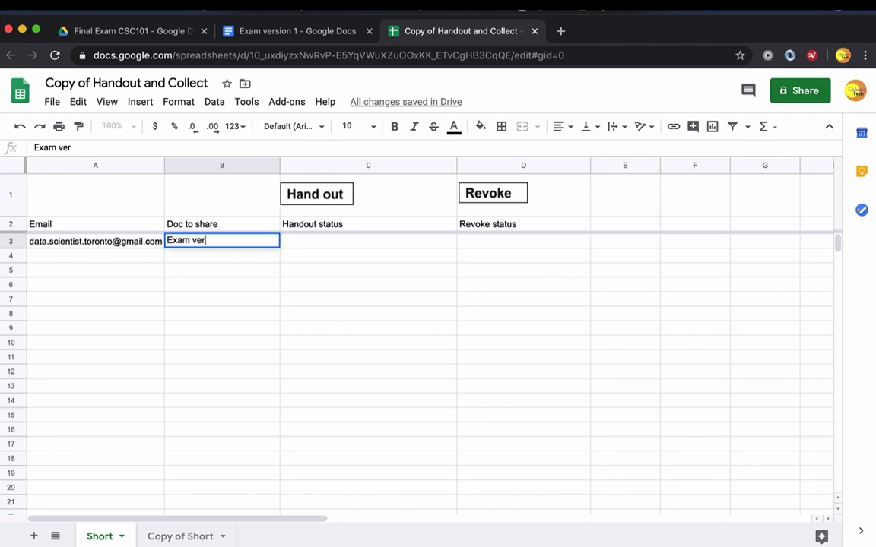
{"action": "type", "text": "sion 1"}
{"action": "key", "text": "Return"}
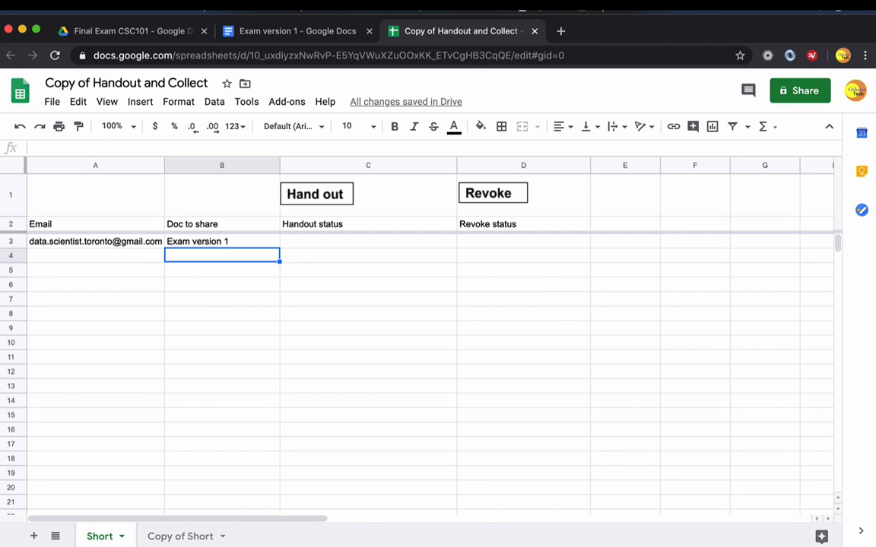
{"action": "left_click", "coordinate": [221, 241]}
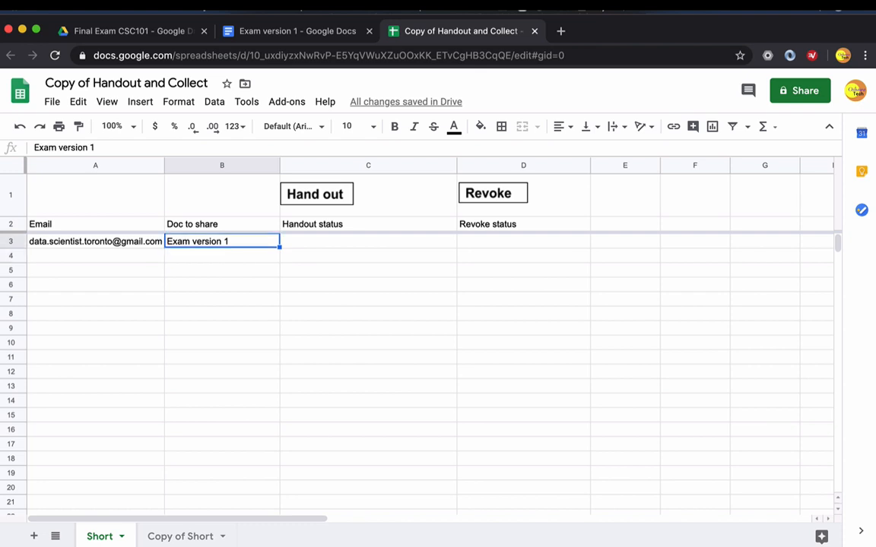
{"action": "left_click", "coordinate": [95, 241]}
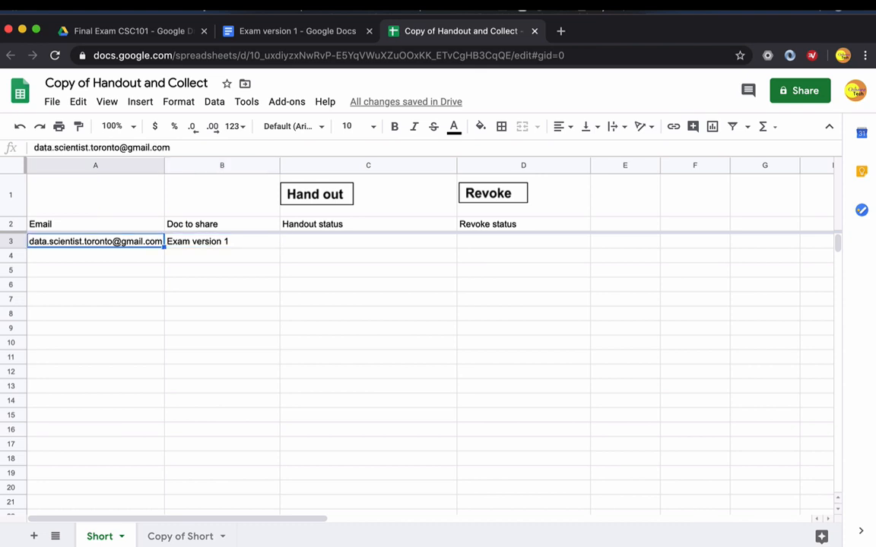
{"action": "left_click", "coordinate": [290, 243]}
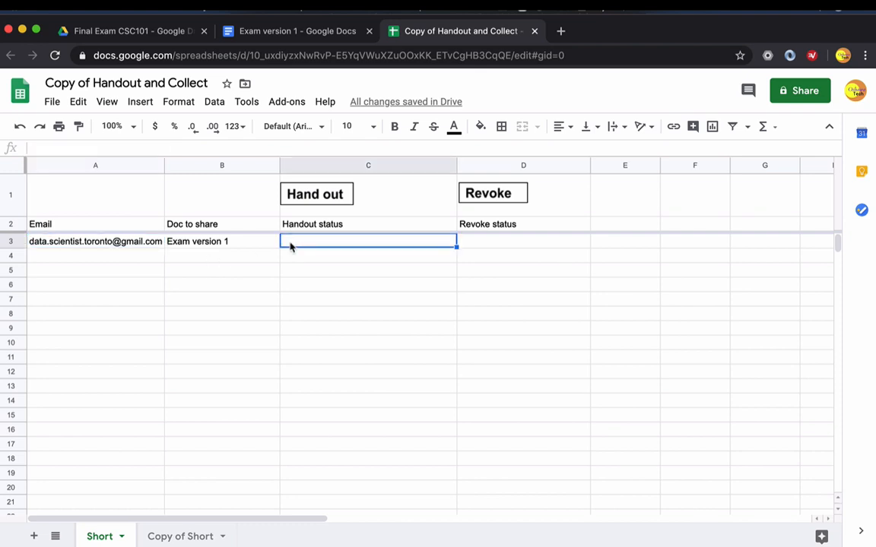
- Authorize the Handout and Collect Appscript to access the Google account, and try Hand out with the Exam version 1 cell selected
{"action": "left_click", "coordinate": [200, 245]}
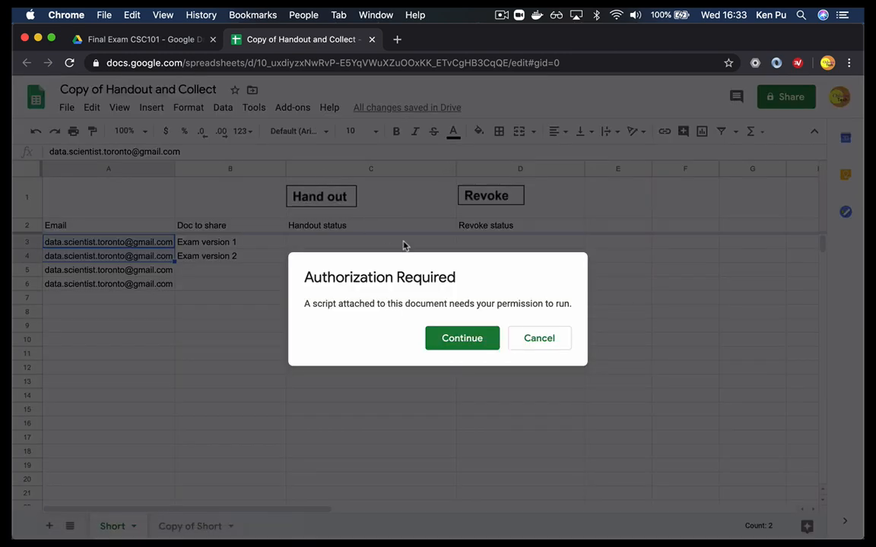
{"action": "left_click", "coordinate": [457, 343]}
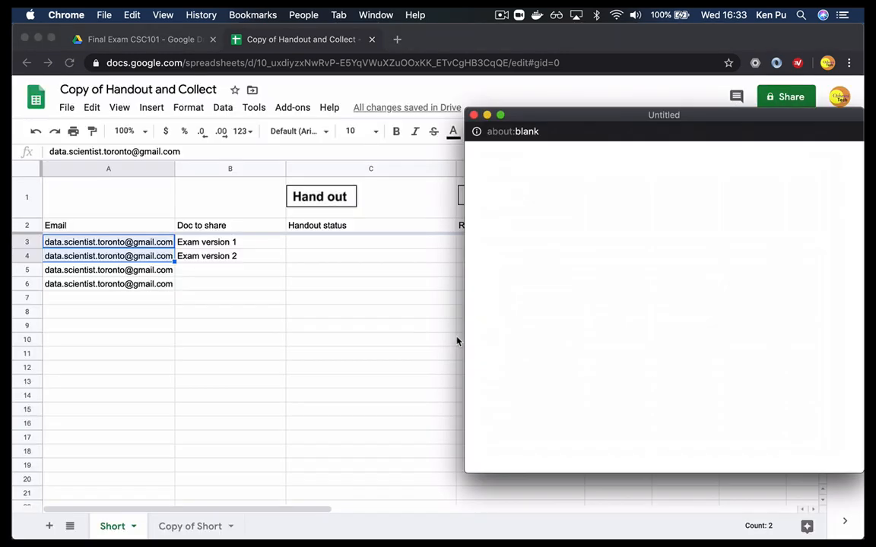
{"action": "left_click_drag", "start_coordinate": [564, 118], "coordinate": [315, 115]}
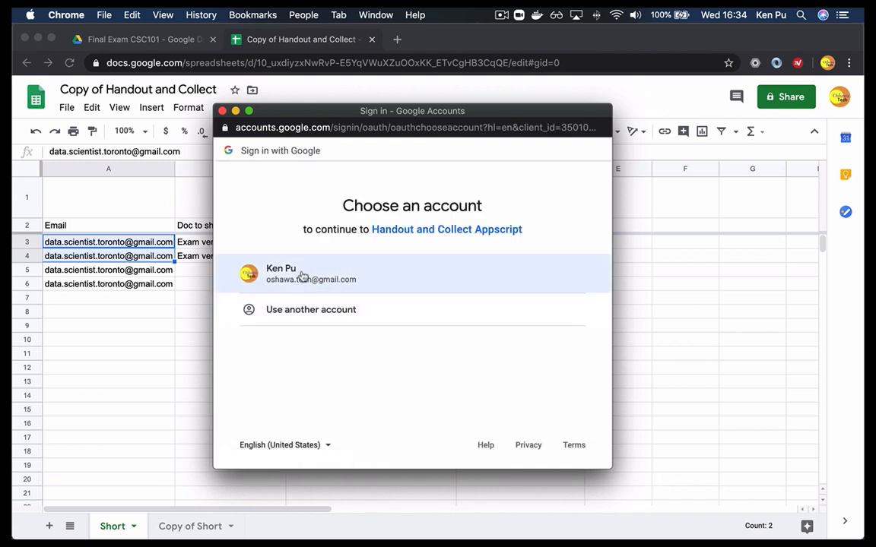
{"action": "left_click", "coordinate": [303, 278]}
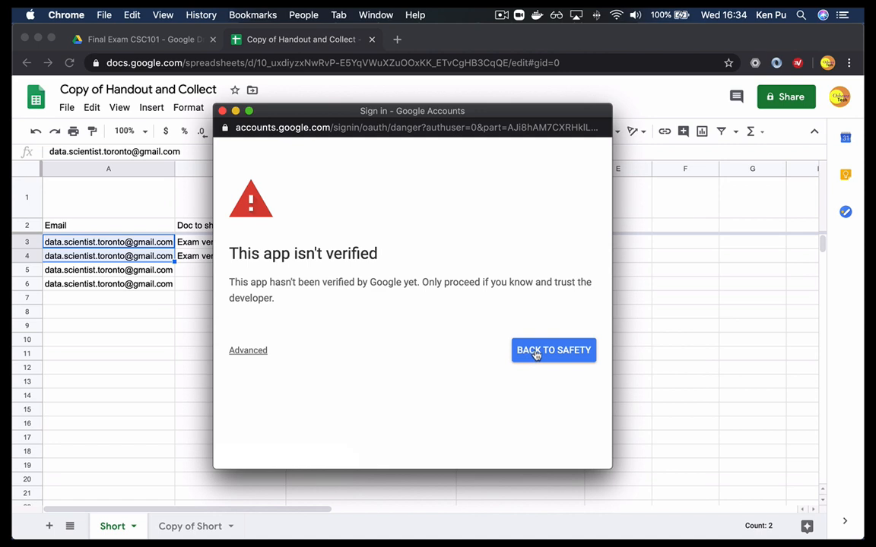
{"action": "left_click", "coordinate": [260, 351]}
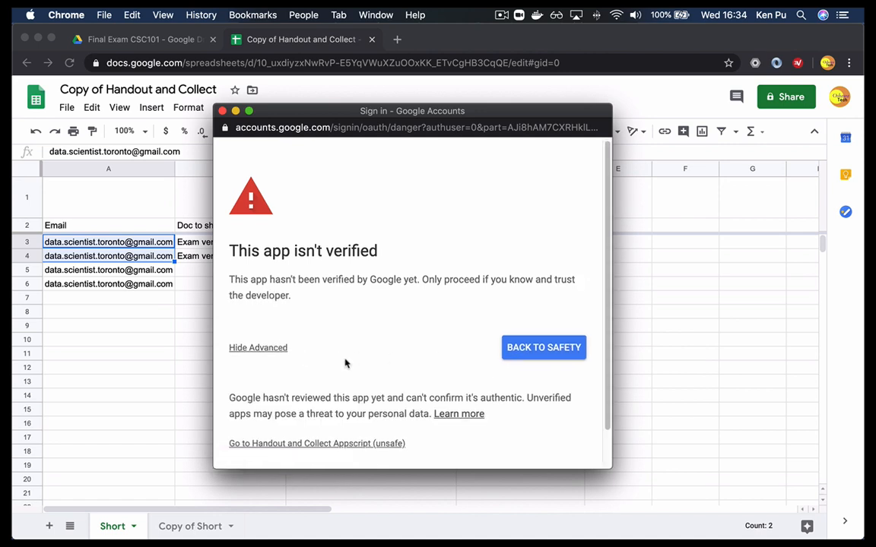
{"action": "left_click", "coordinate": [351, 445]}
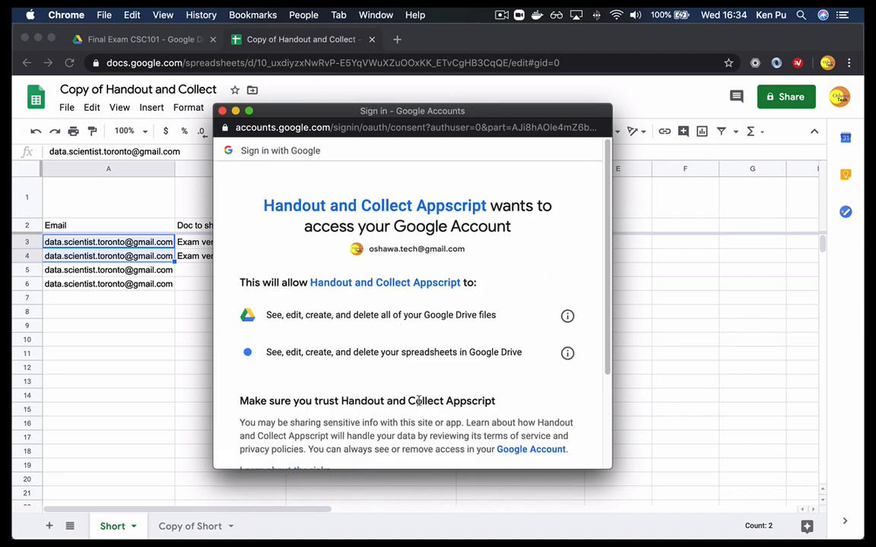
{"action": "scroll", "coordinate": [609, 397], "scroll_direction": "down", "scroll_amount": 3}
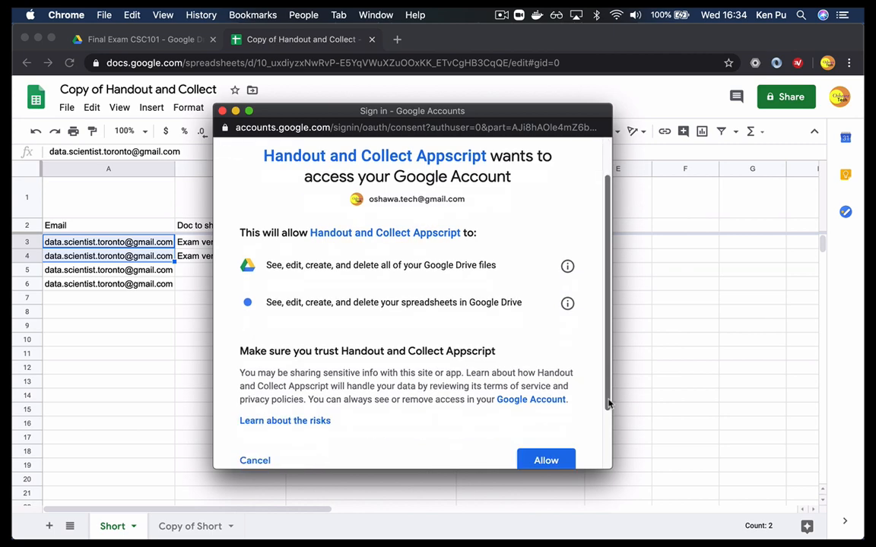
{"action": "left_click", "coordinate": [559, 386]}
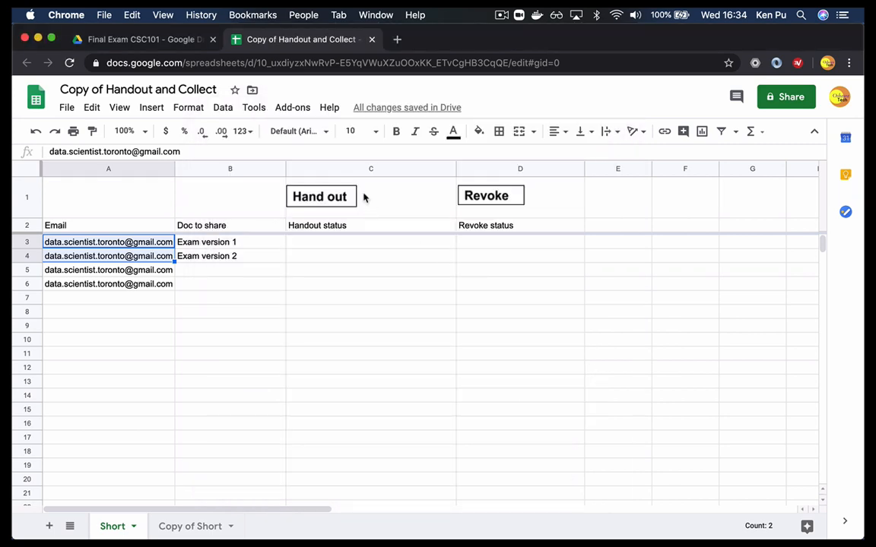
{"action": "left_click", "coordinate": [329, 199]}
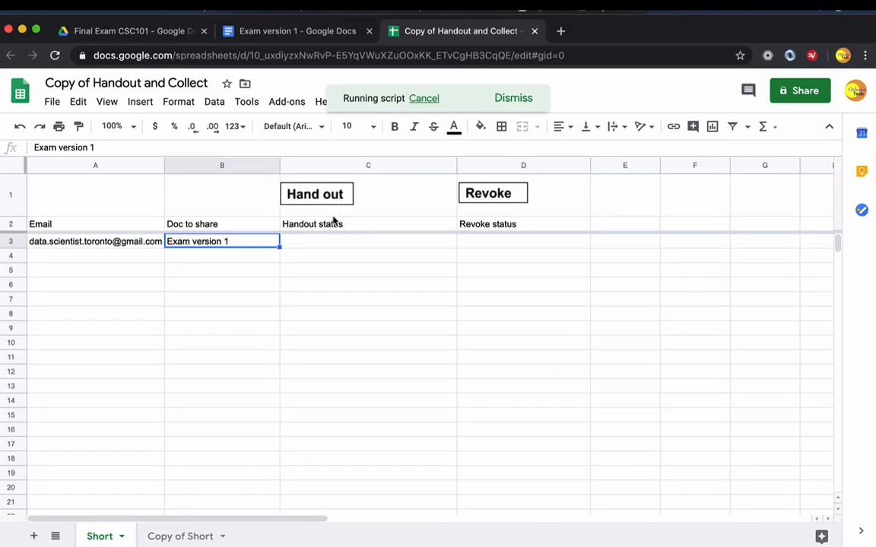
- Select the student's email cell in A3 and hand out the exam to that student
{"action": "left_click", "coordinate": [152, 243]}
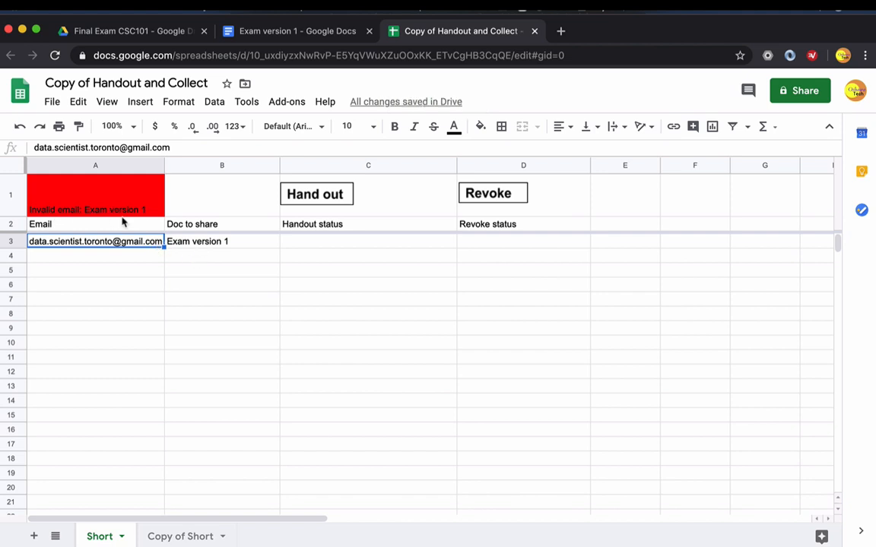
{"action": "left_click", "coordinate": [229, 242]}
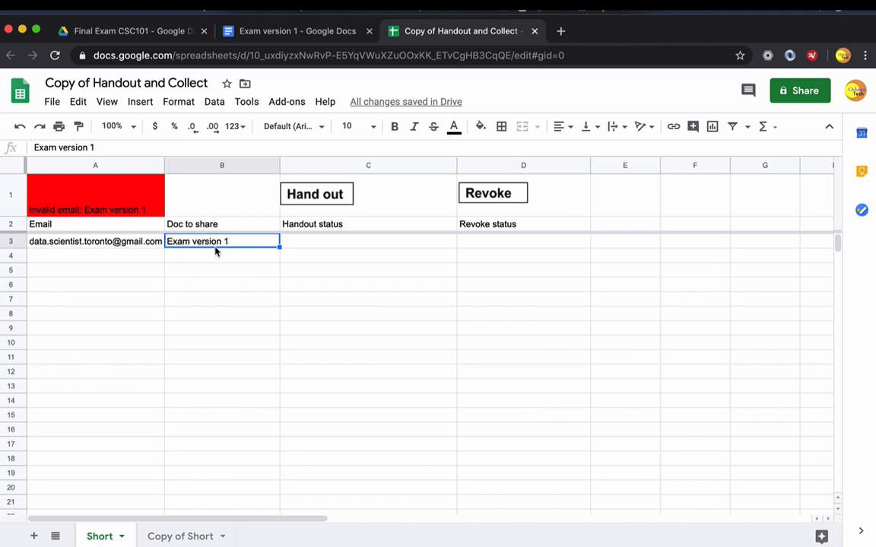
{"action": "left_click", "coordinate": [149, 244]}
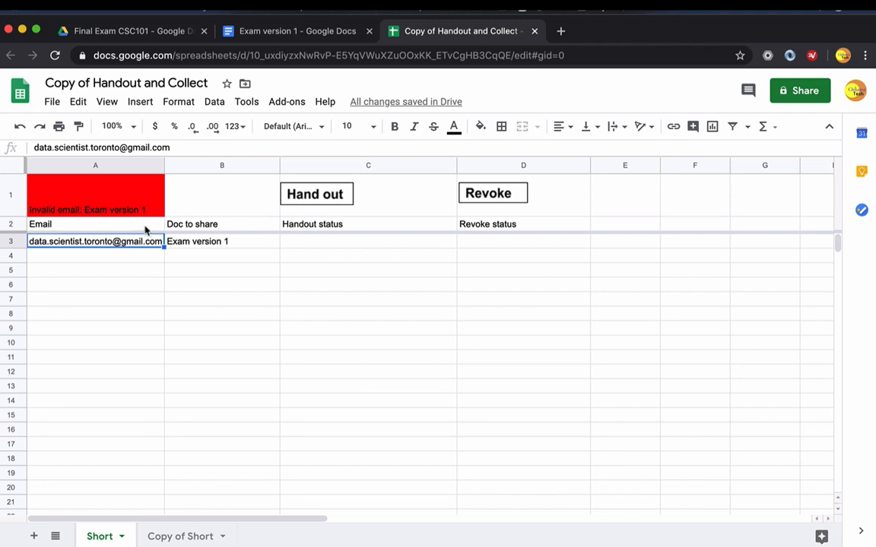
{"action": "key", "text": "shift+Down"}
{"action": "key", "text": "shift+Down"}
{"action": "key", "text": "shift+Down"}
{"action": "key", "text": "shift+Down"}
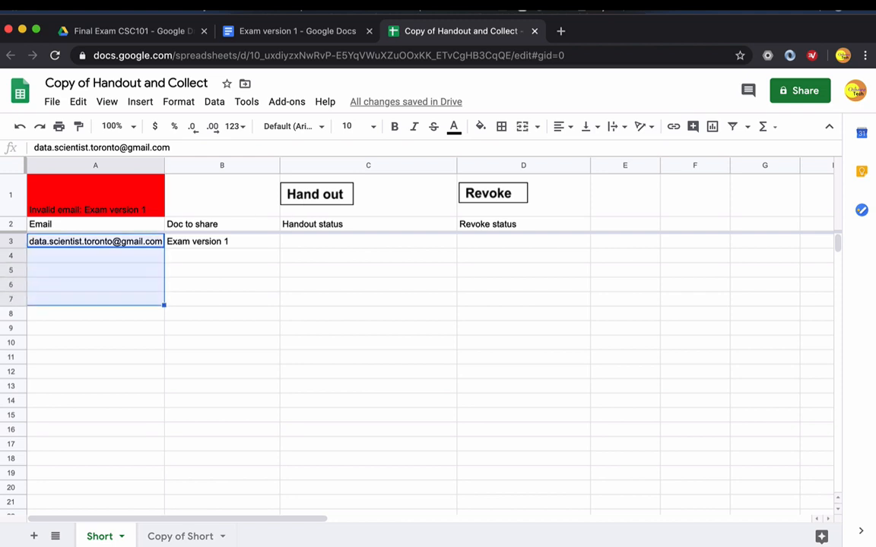
{"action": "left_click", "coordinate": [49, 242]}
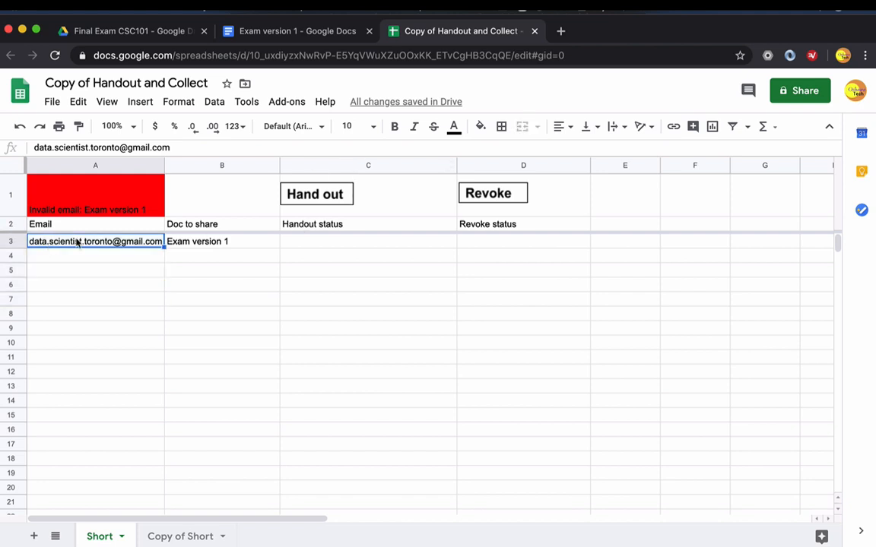
{"action": "left_click", "coordinate": [308, 197]}
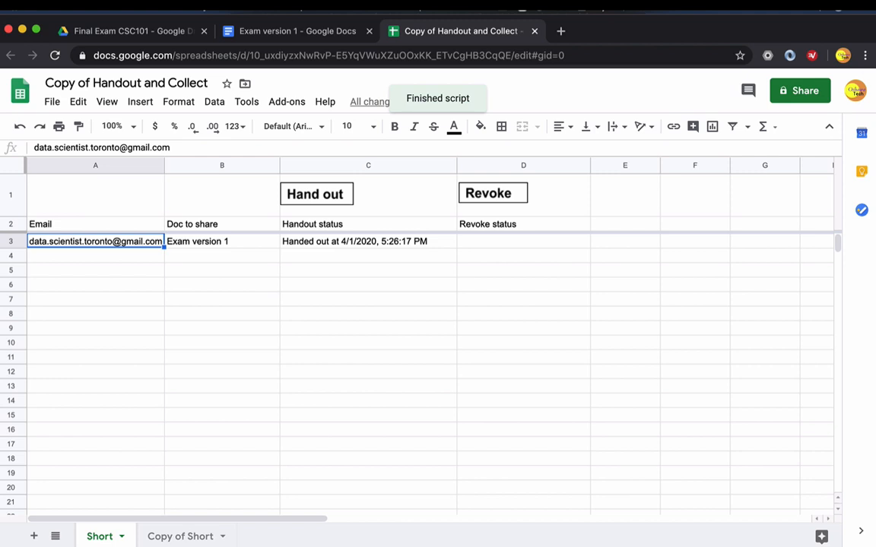
- Switch to the student's Gmail inbox and open the shared exam document from the invitation email
{"action": "key", "text": "super+grave"}
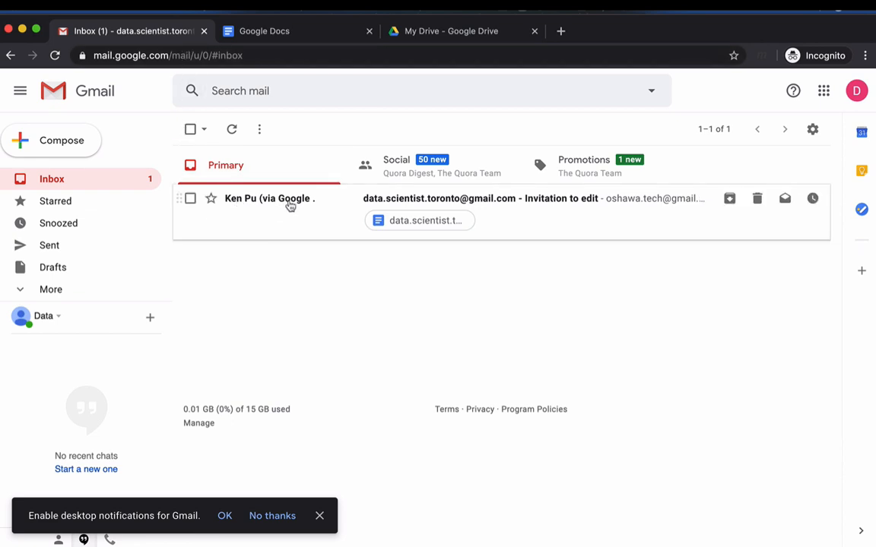
{"action": "left_click", "coordinate": [505, 219]}
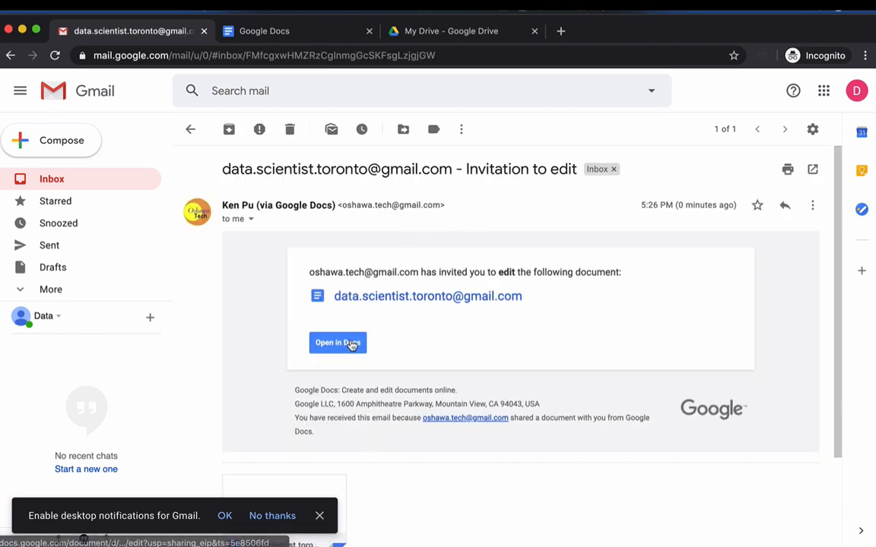
{"action": "left_click", "coordinate": [350, 343]}
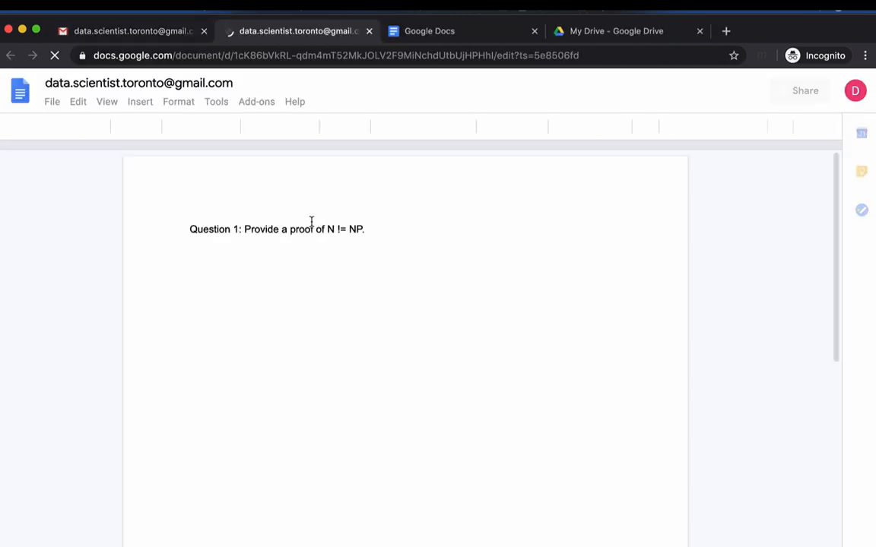
- Write "Answer:" below Question 1, followed by the indented answer "I don't know."
{"action": "left_click", "coordinate": [373, 232]}
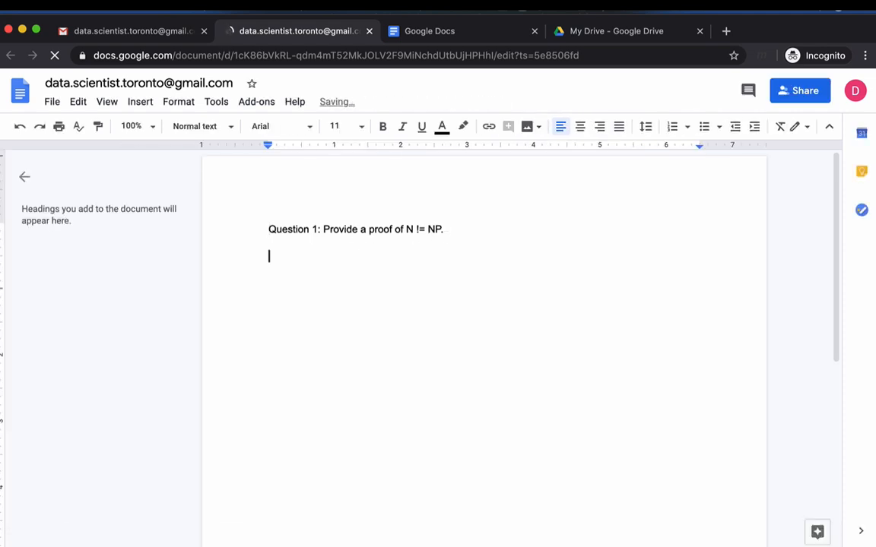
{"action": "type", "text": "Answer"}
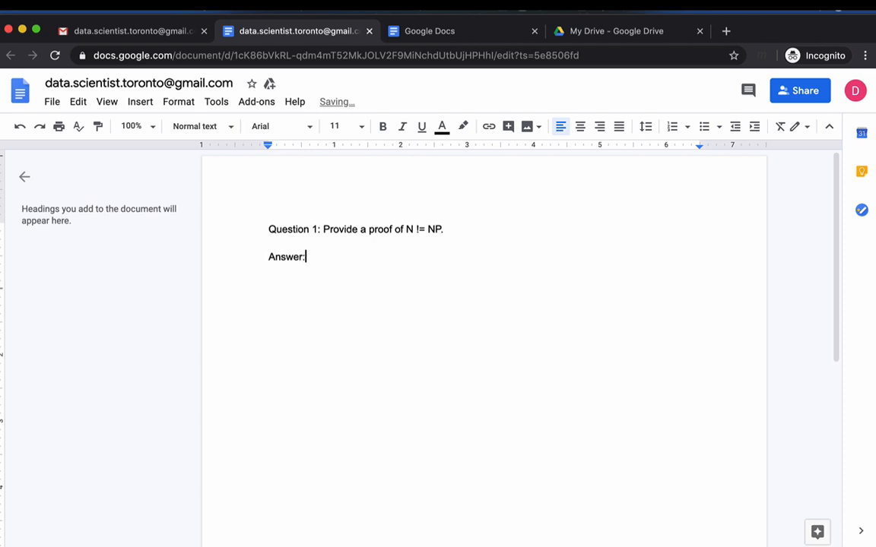
{"action": "type", "text": ":"}
{"action": "key", "text": "Return"}
{"action": "type", "text": "I"}
{"action": "type", "text": " know"}
{"action": "key", "text": "BackSpace"}
{"action": "key", "text": "BackSpace"}
{"action": "key", "text": "BackSpace"}
{"action": "key", "text": "BackSpace"}
{"action": "type", "text": "don't know"}
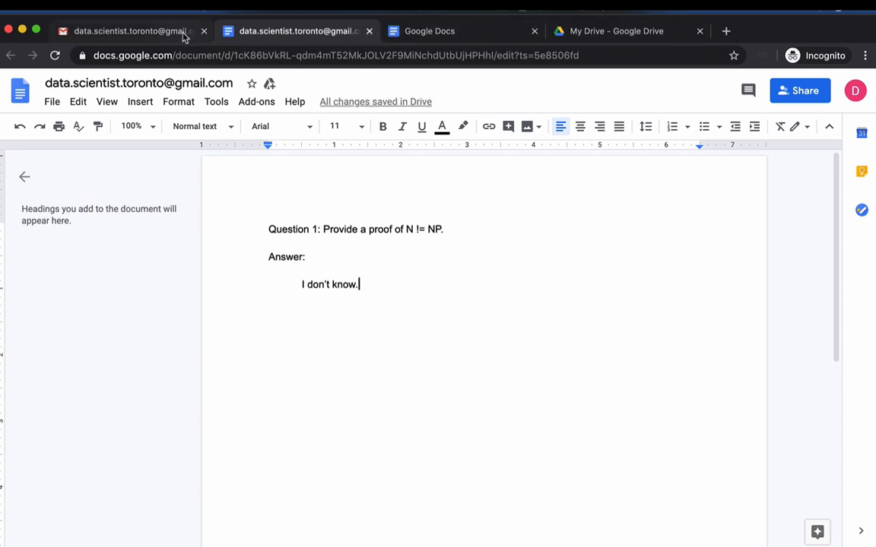
- Return to the Handout and Collect spreadsheet and revoke edit access for the student in A3
{"action": "key", "text": "super+grave"}
{"action": "left_click", "coordinate": [386, 300]}
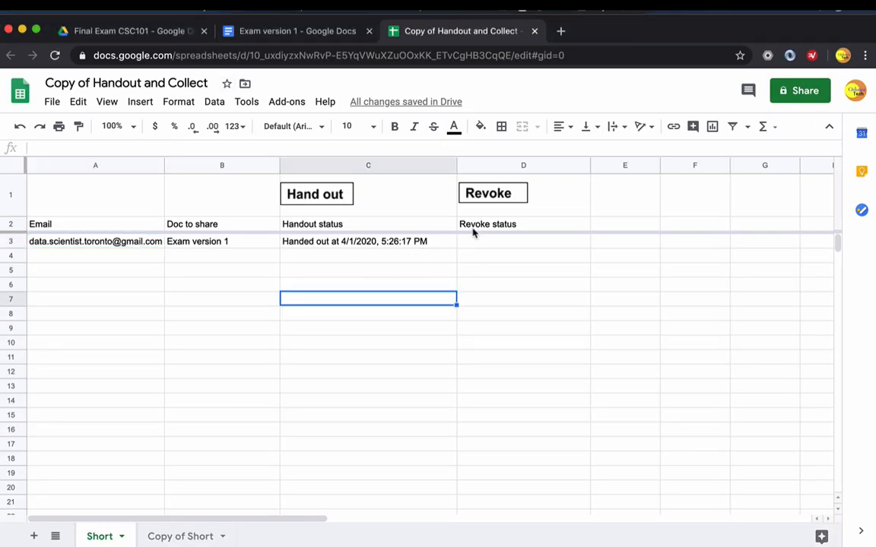
{"action": "left_click", "coordinate": [103, 247]}
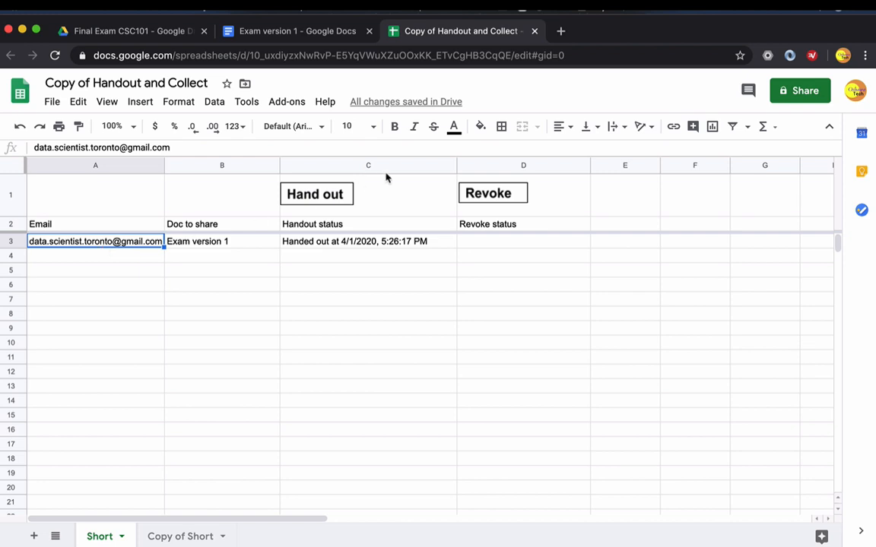
{"action": "left_click", "coordinate": [483, 195]}
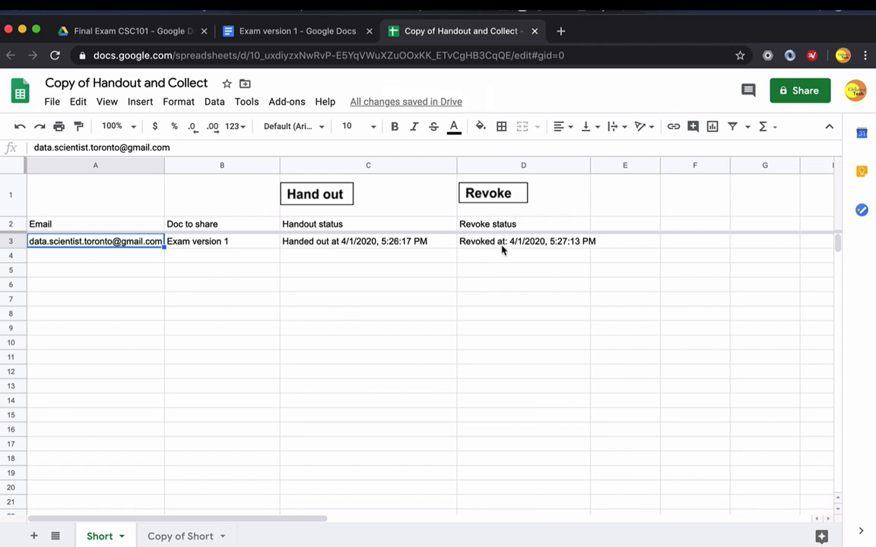
- Switch to the student's exam document and try to add a line after the answer, dismissing the access dialog
{"action": "key", "text": "super+grave"}
{"action": "left_click", "coordinate": [472, 266]}
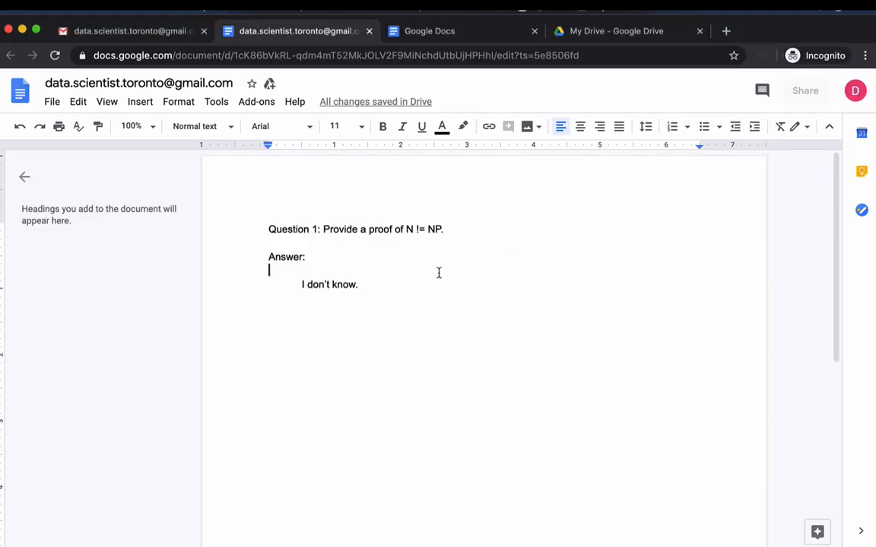
{"action": "left_click", "coordinate": [396, 281]}
{"action": "key", "text": "Return"}
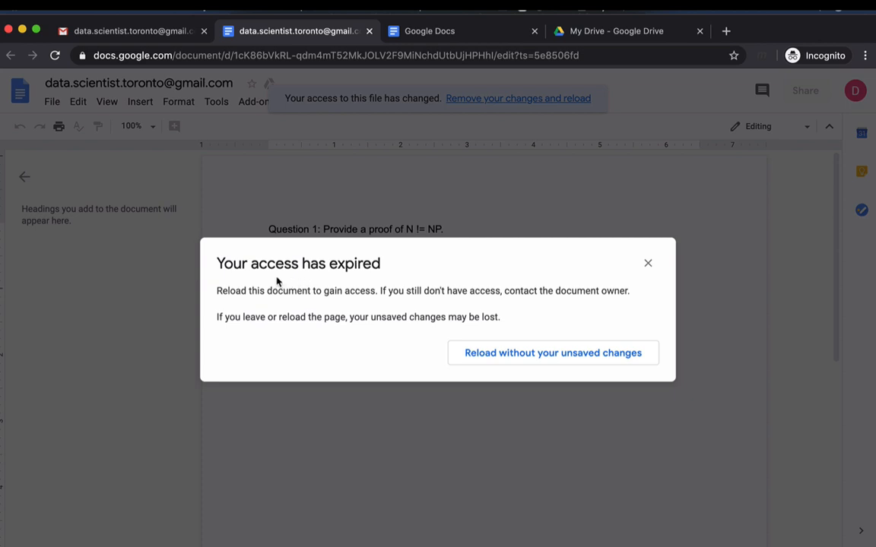
{"action": "left_click", "coordinate": [647, 264]}
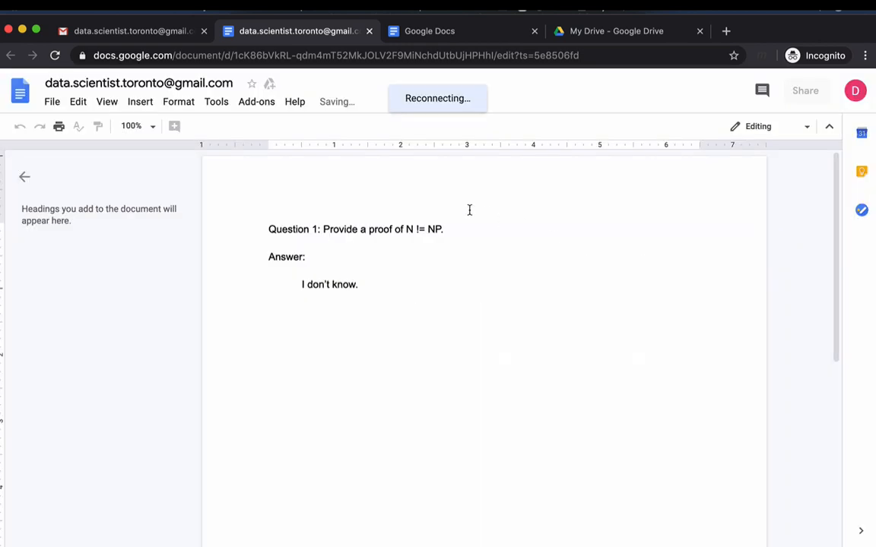
- Reload the student's exam document to check whether the student can still open it
{"action": "left_click", "coordinate": [54, 55]}
{"action": "left_click", "coordinate": [530, 207]}
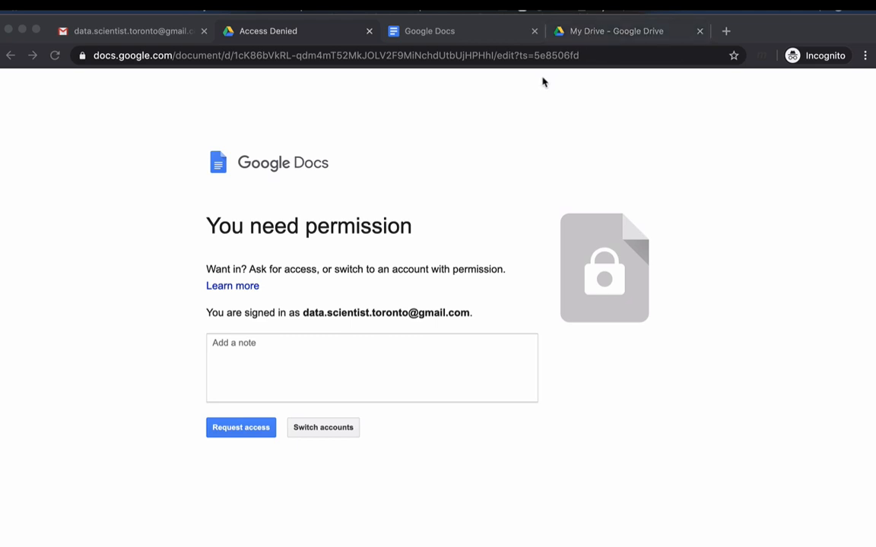
{"action": "left_click", "coordinate": [473, 139]}
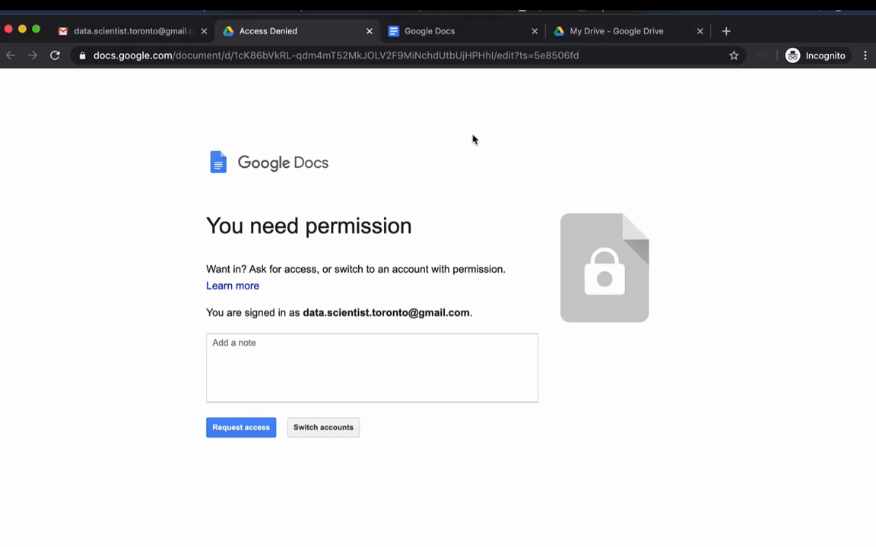
- Switch to the teacher's Google Drive, open the handouts folder in Final Exam CSC101, and show its files as a list
{"action": "key", "text": "super+grave"}
{"action": "left_click", "coordinate": [136, 33]}
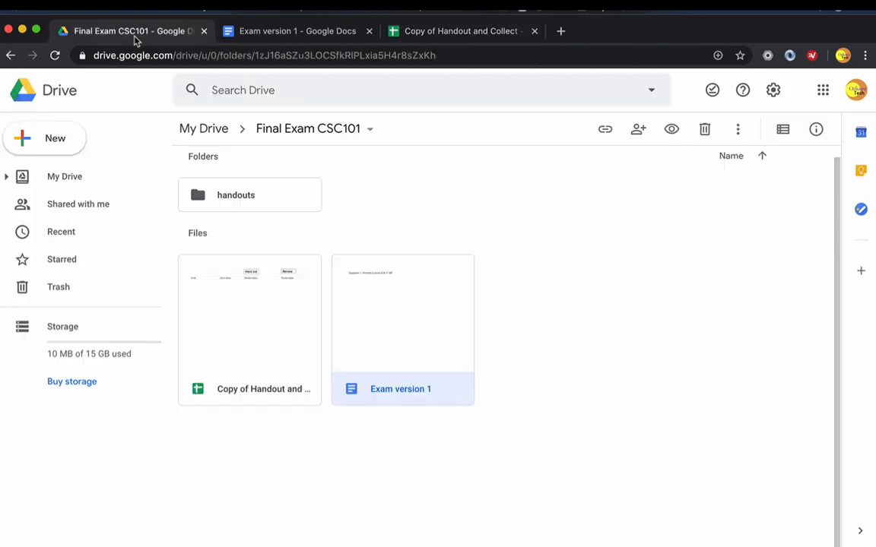
{"action": "left_click", "coordinate": [265, 204]}
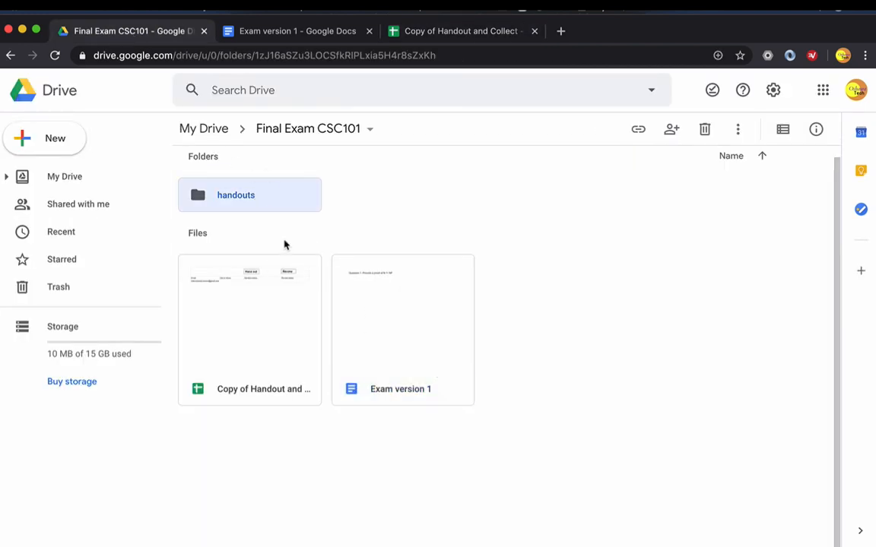
{"action": "double_click", "coordinate": [253, 200]}
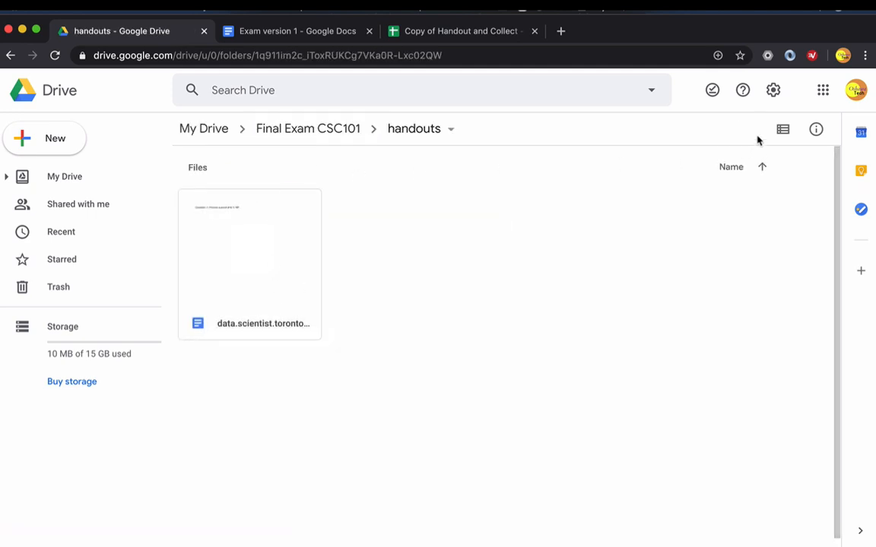
{"action": "left_click", "coordinate": [782, 130]}
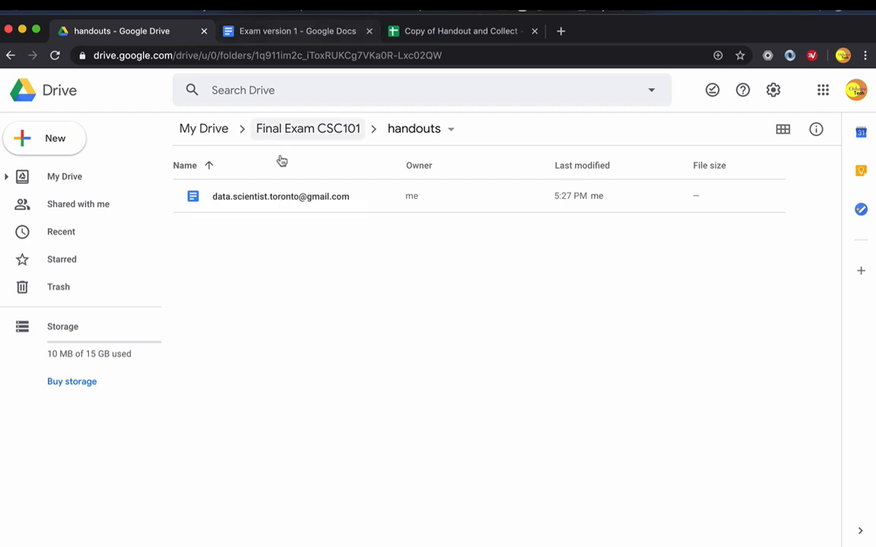
- Open the student's exam document from the handouts folder, check the written answer, and return to the Handout and Collect spreadsheet
{"action": "double_click", "coordinate": [275, 198]}
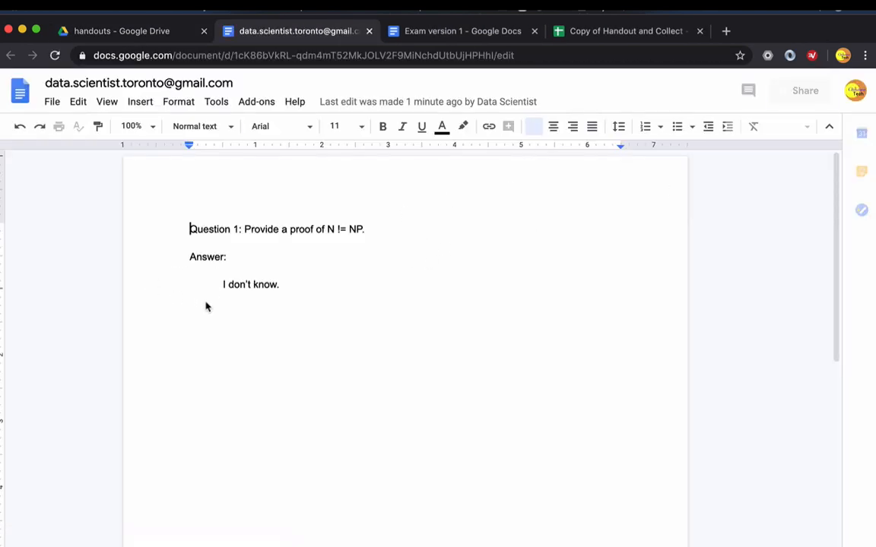
{"action": "left_click_drag", "start_coordinate": [268, 257], "coordinate": [370, 285]}
{"action": "left_click", "coordinate": [335, 313]}
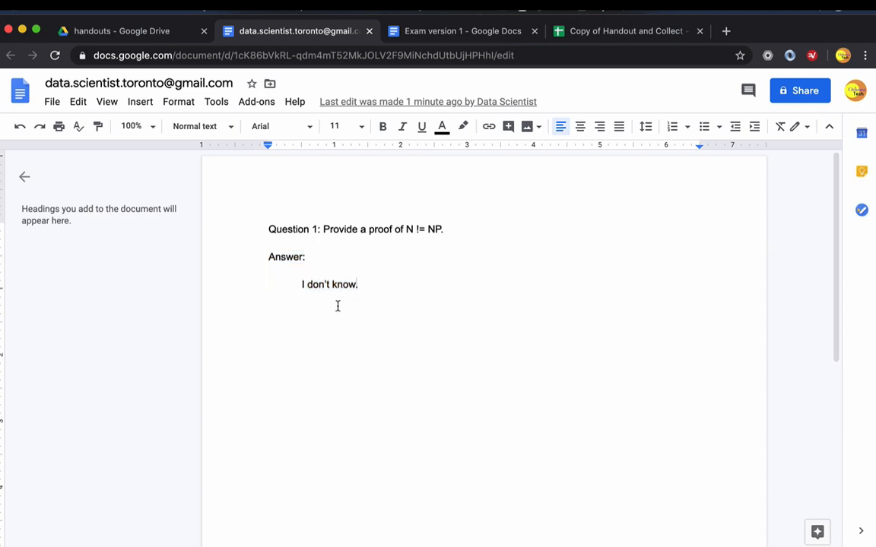
{"action": "left_click", "coordinate": [308, 286]}
{"action": "key", "text": "BackSpace"}
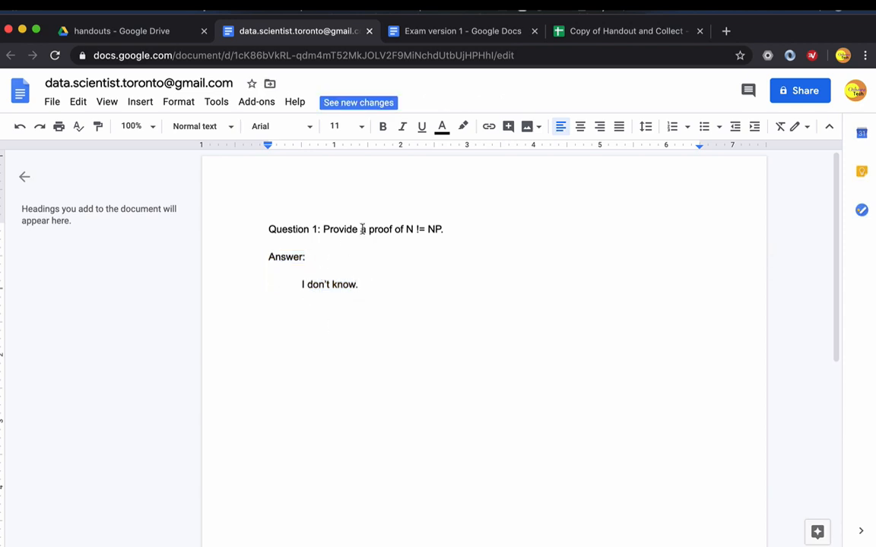
{"action": "key", "text": "BackSpace"}
{"action": "left_click", "coordinate": [584, 35]}
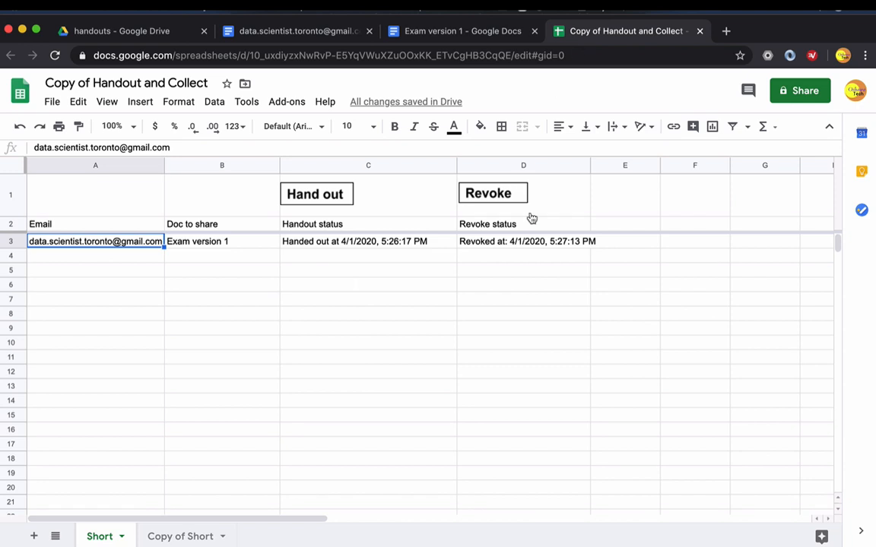